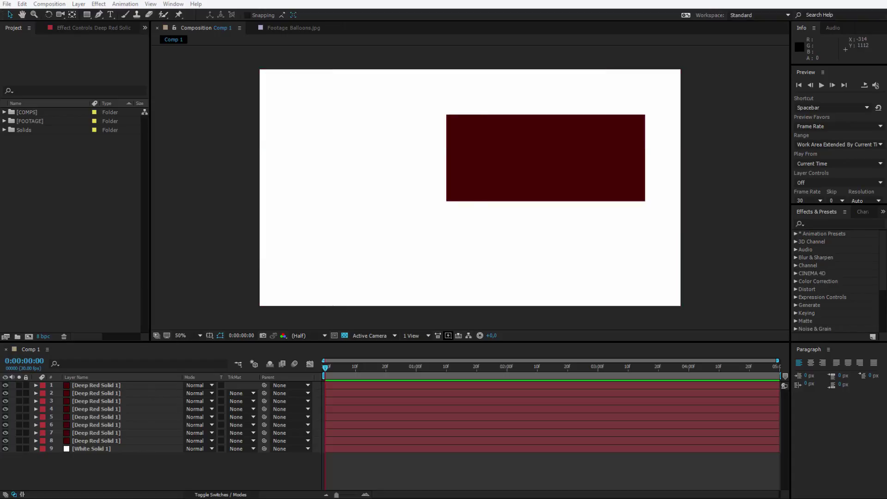
Step: In Photoshop, look over the Rectangle, Square and Triangle stamp groups in Stamps.psd
left_click(99, 471)
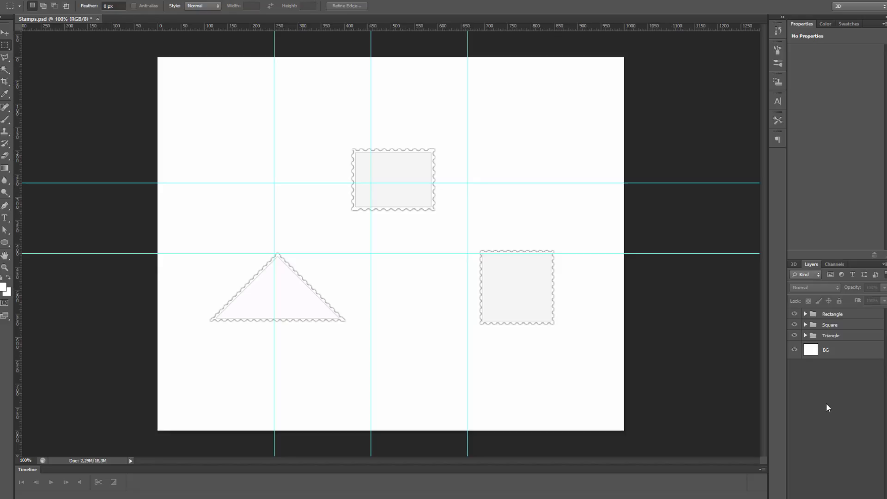
left_click(805, 314)
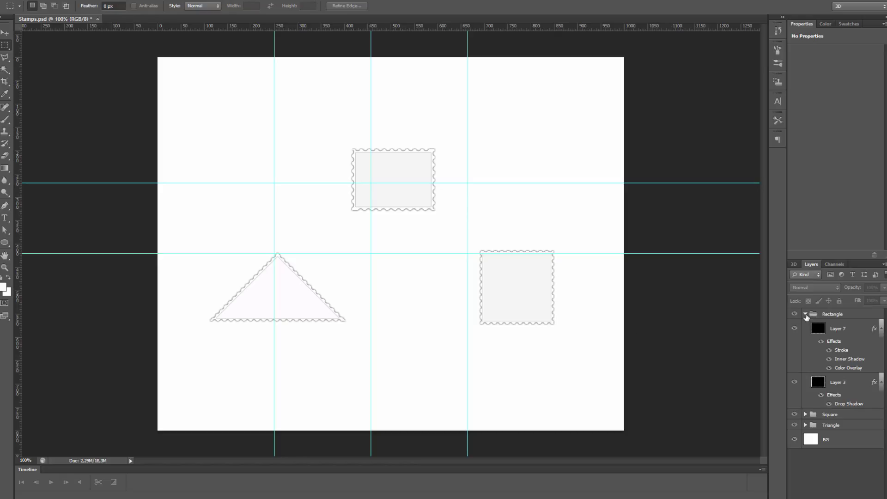
left_click(805, 314)
left_click(824, 319)
left_click(826, 326)
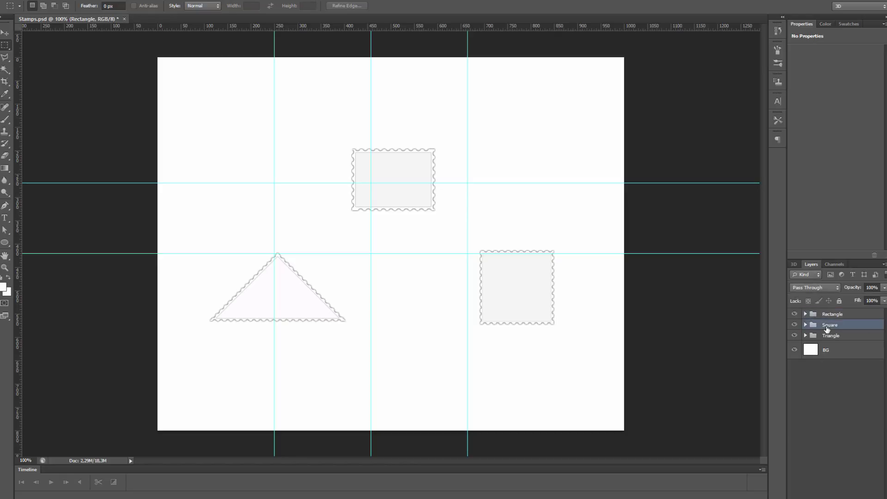
left_click(828, 336)
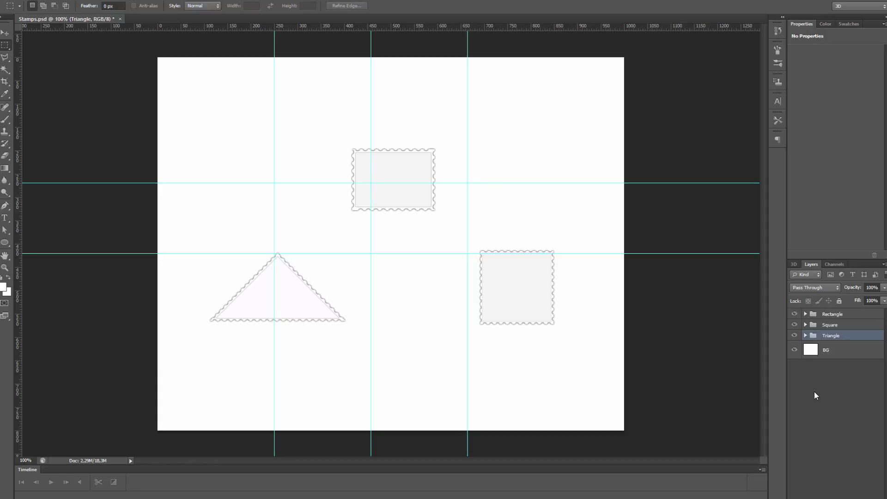
Step: Expand the Rectangle group and select Layer 7 and Layer 3 to show their effects
left_click(805, 314)
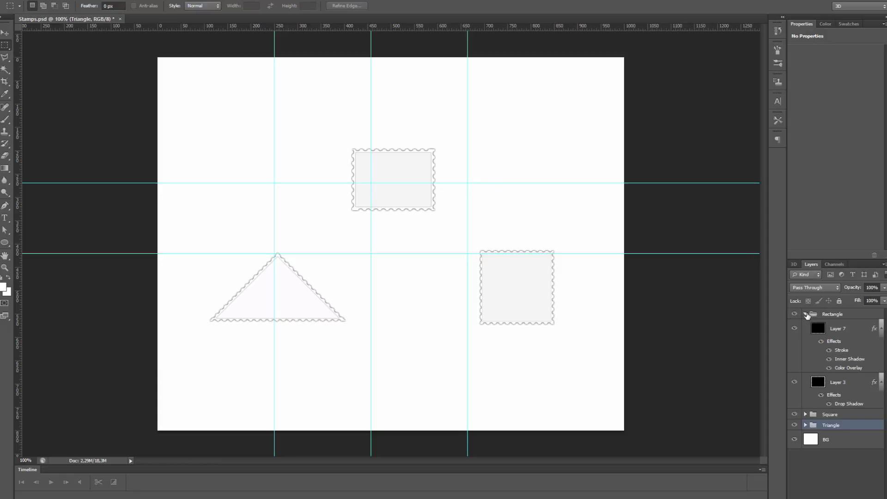
left_click(839, 334)
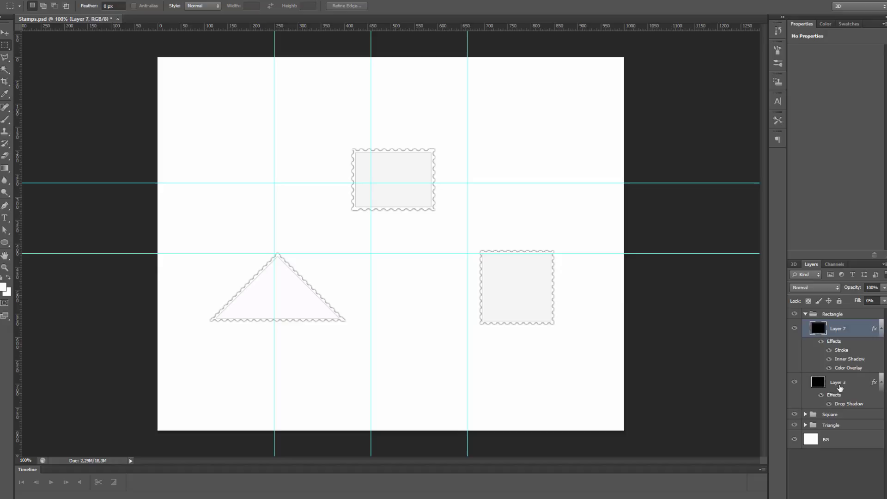
left_click(841, 388)
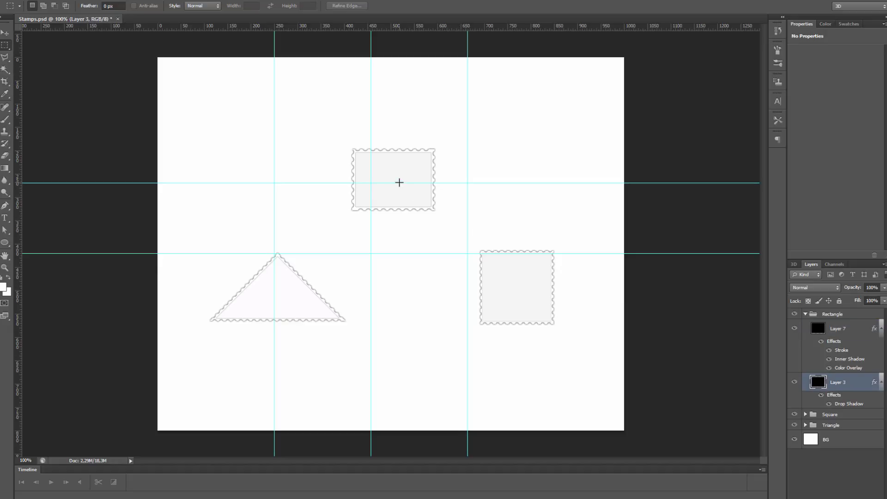
Step: Hide the guides and turn off Layer 7's Color Overlay so the rectangle stamp shows black
key("ctrl+semicolon")
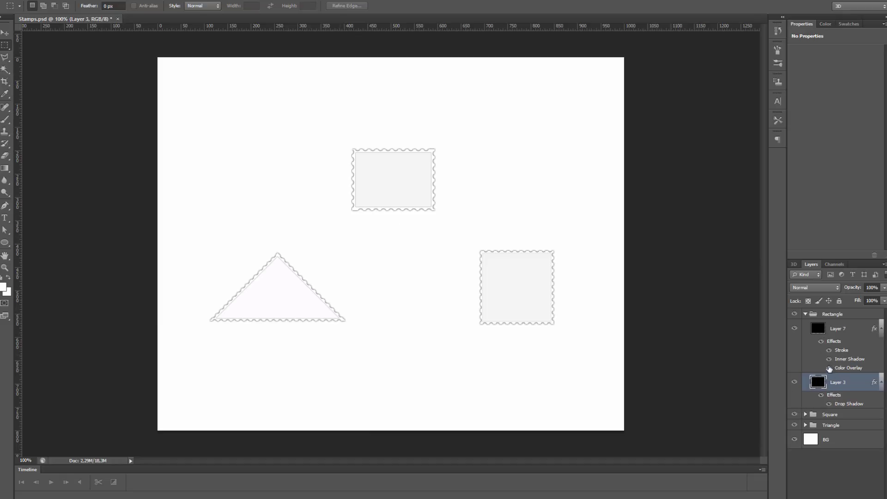
left_click(829, 368)
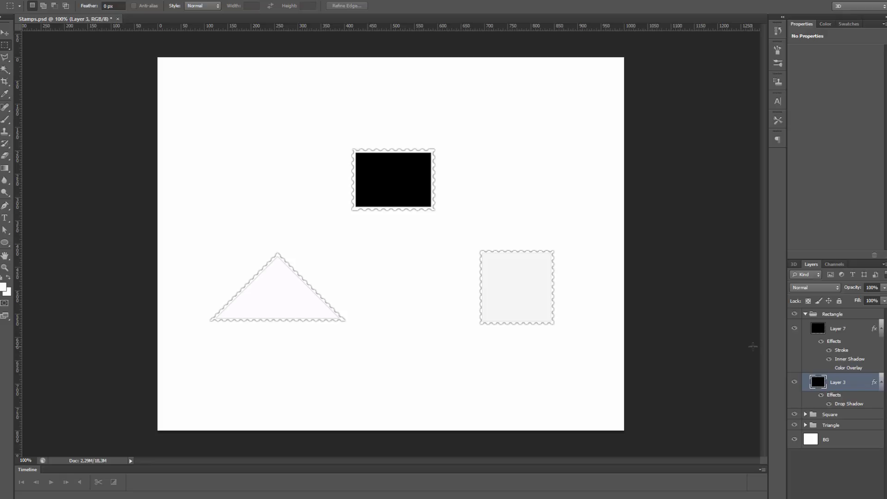
Step: Back in After Effects, pick Stamps.psd from the PSD & AI folder, leaving Import As unchanged
left_click(152, 478)
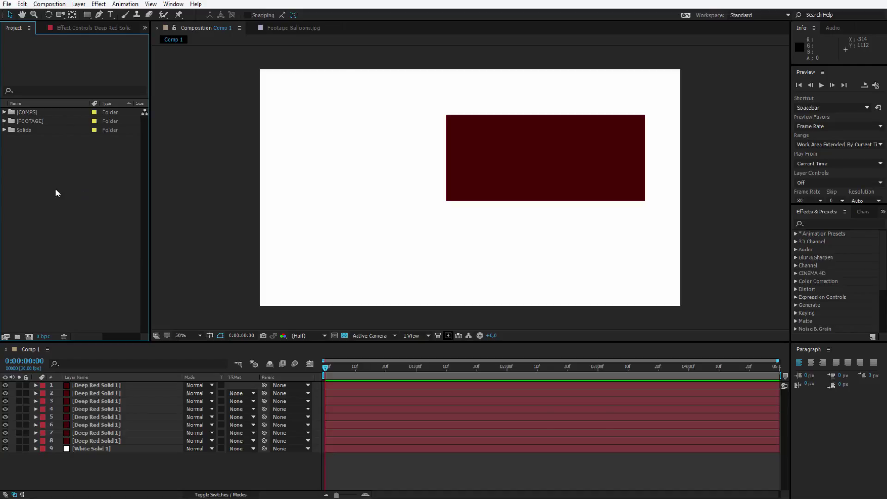
double_click(91, 231)
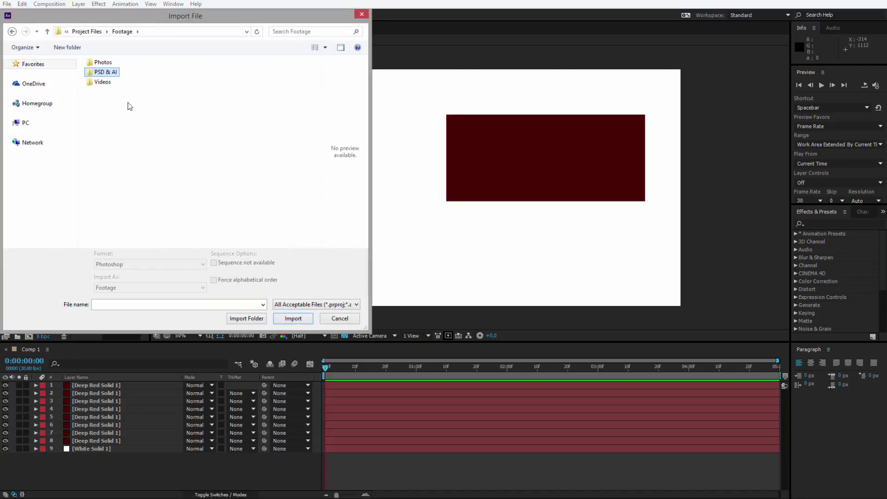
double_click(106, 72)
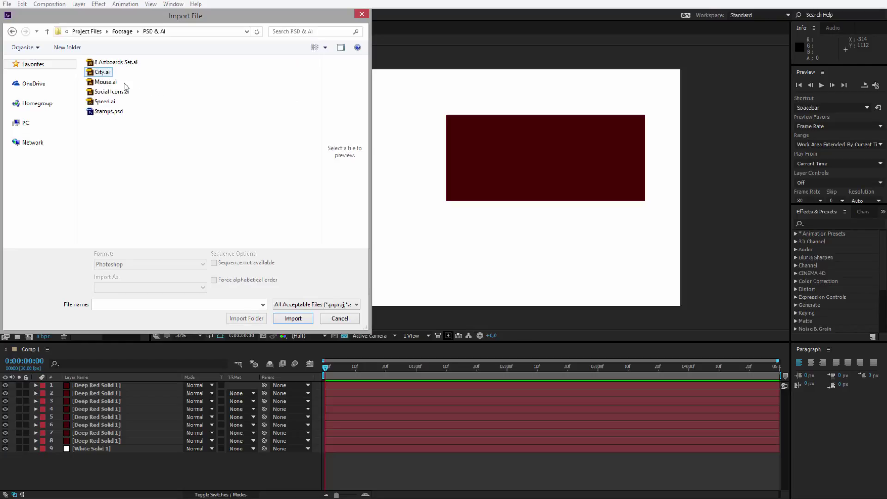
left_click(104, 112)
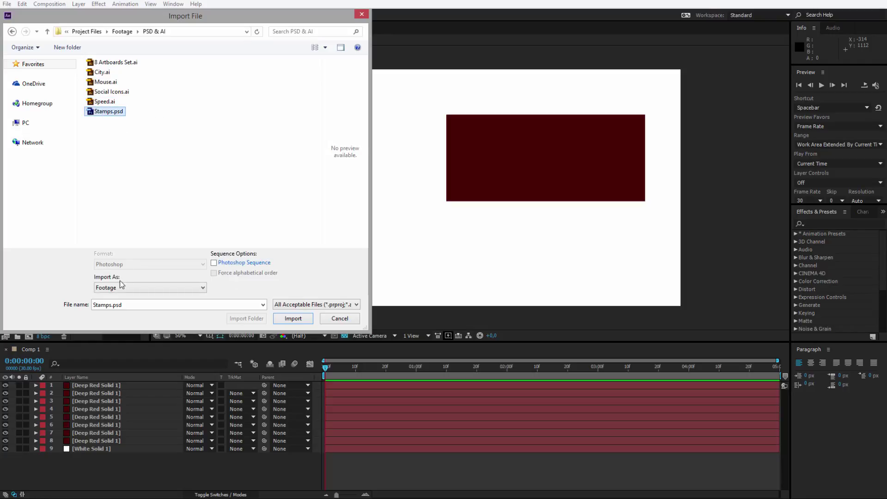
left_click(145, 289)
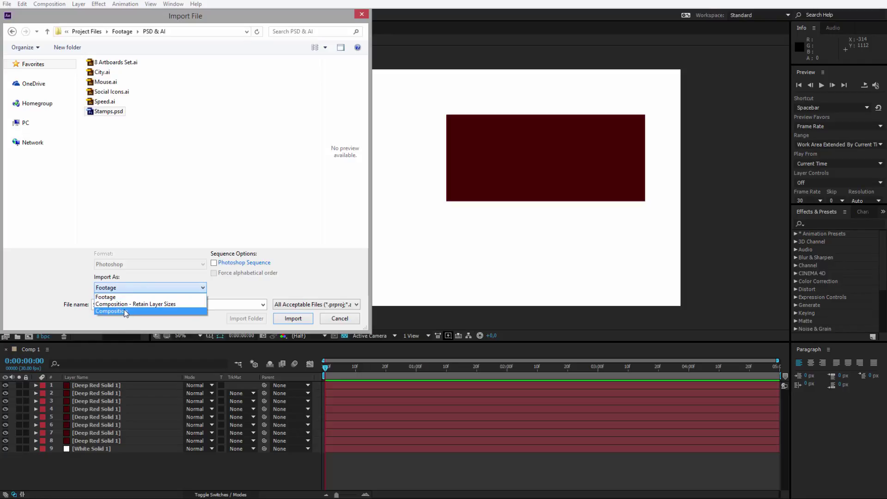
left_click(116, 297)
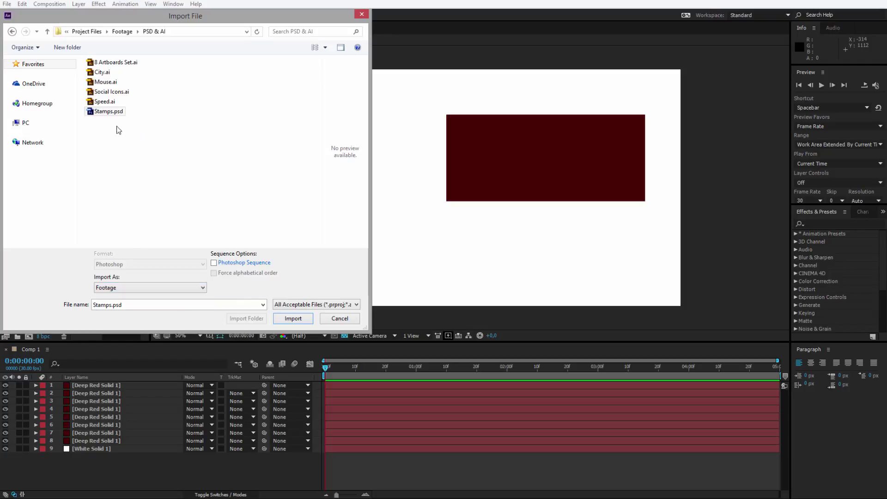
Step: Import Stamps.psd with Editable Layer Styles, creating the 1000 x 800 Stamps composition
left_click(291, 318)
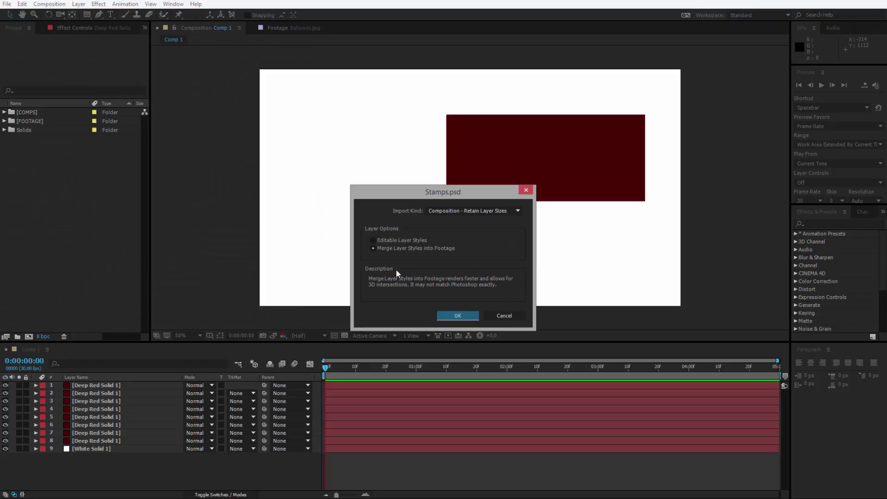
left_click(387, 243)
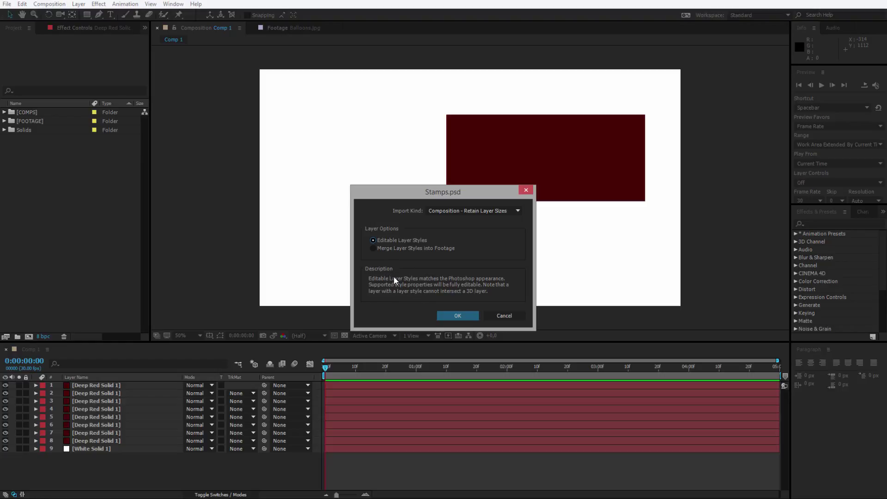
left_click(446, 315)
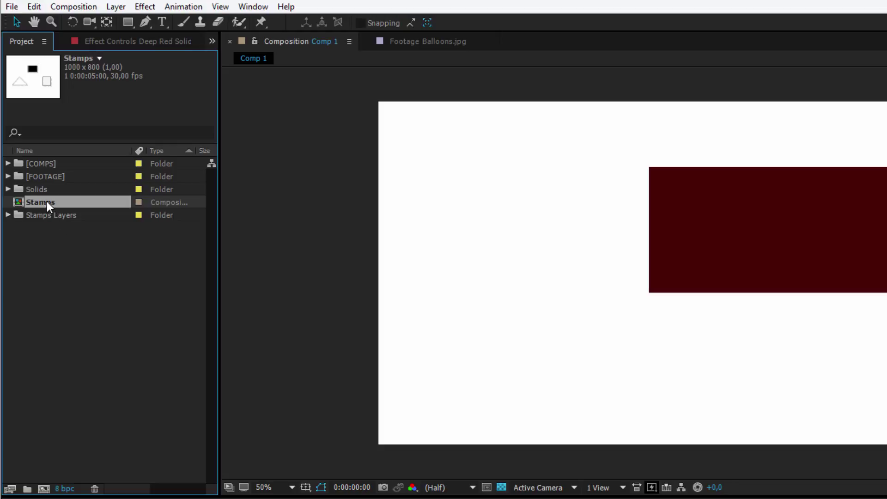
Step: Preview the Stamps Layers footage items, briefly adding and then deleting the Layer 3 stamp in Comp 1
left_click(7, 215)
left_click(43, 228)
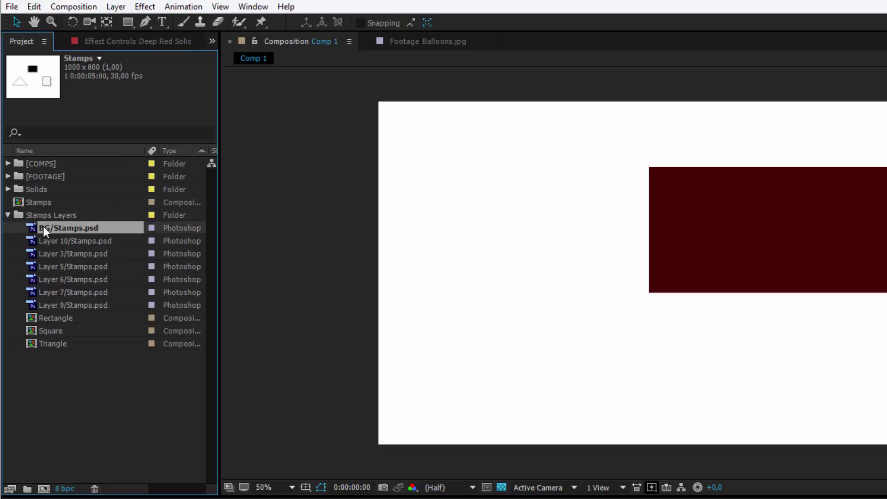
left_click(51, 241)
left_click(54, 255)
left_click(57, 279)
left_click(63, 305)
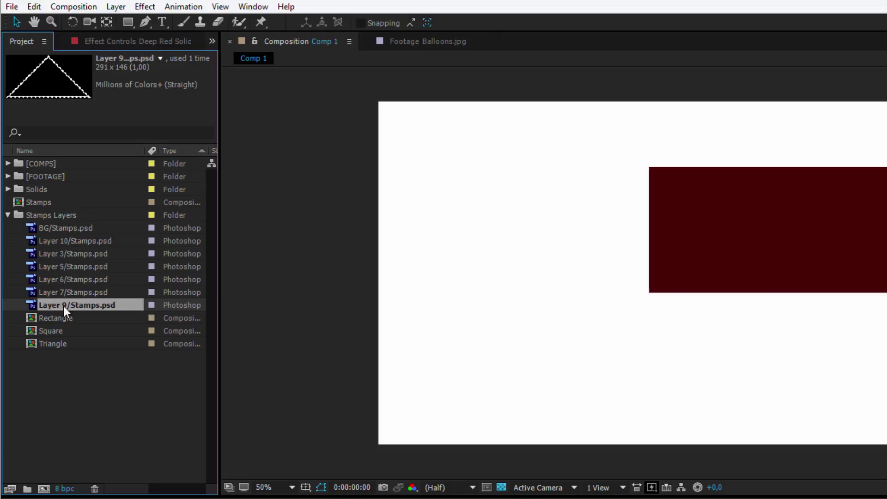
left_click_drag(65, 254, 535, 268)
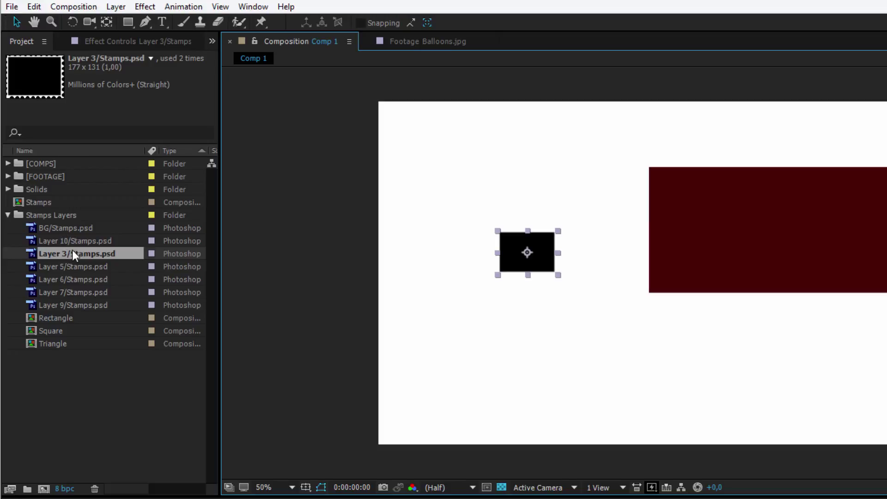
key("Delete")
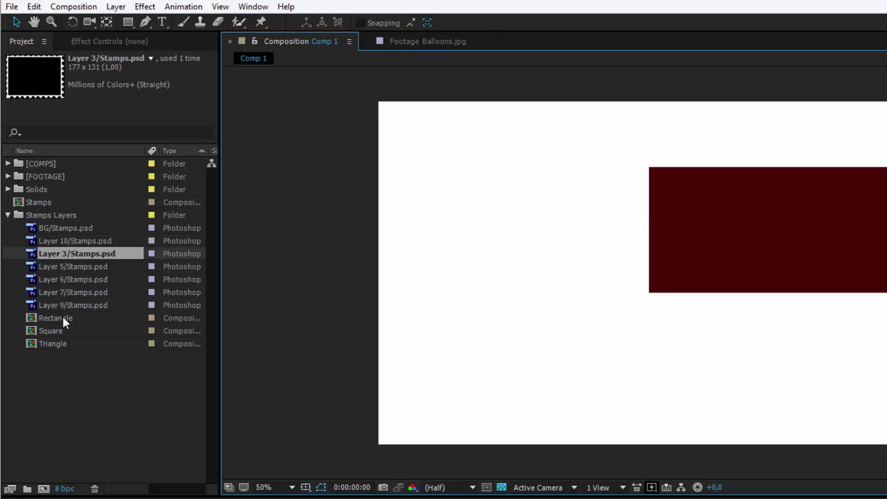
Step: Look over the Rectangle, Square and Triangle compositions, then select the Stamps composition
left_click(63, 317)
left_click(67, 329)
left_click(70, 339)
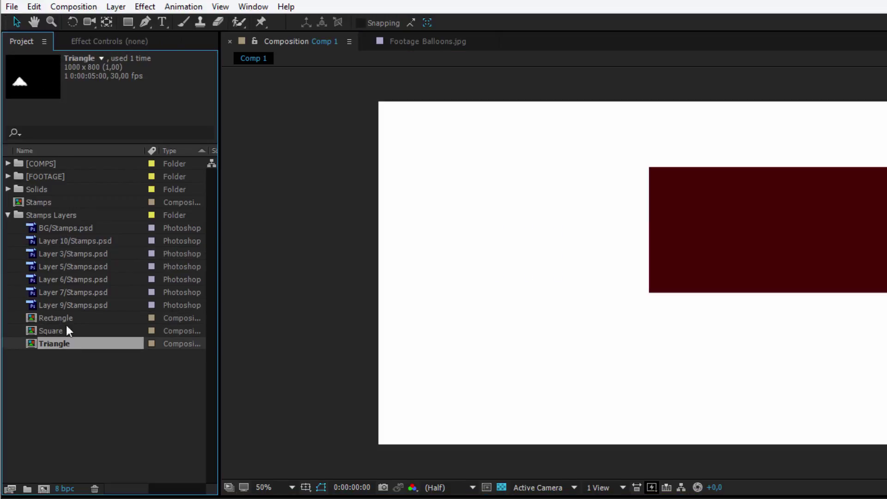
left_click(68, 319)
left_click(75, 332)
left_click(73, 342)
left_click(59, 367)
left_click(41, 202)
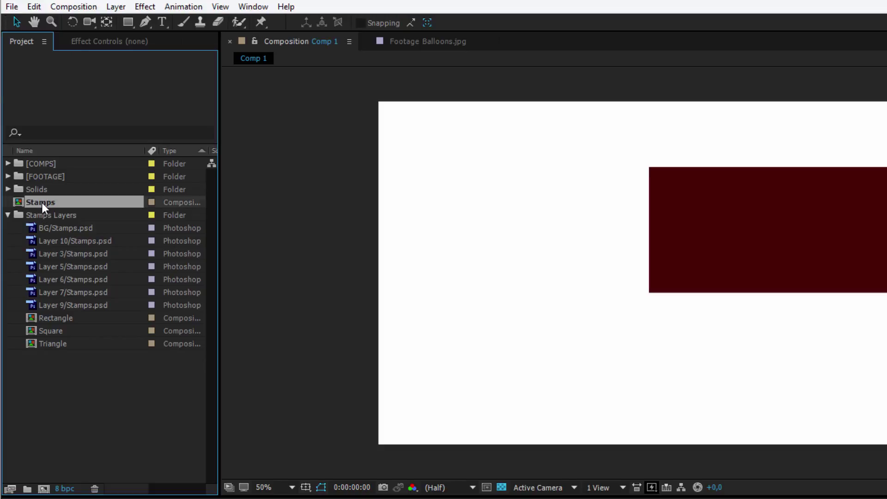
left_click(60, 250)
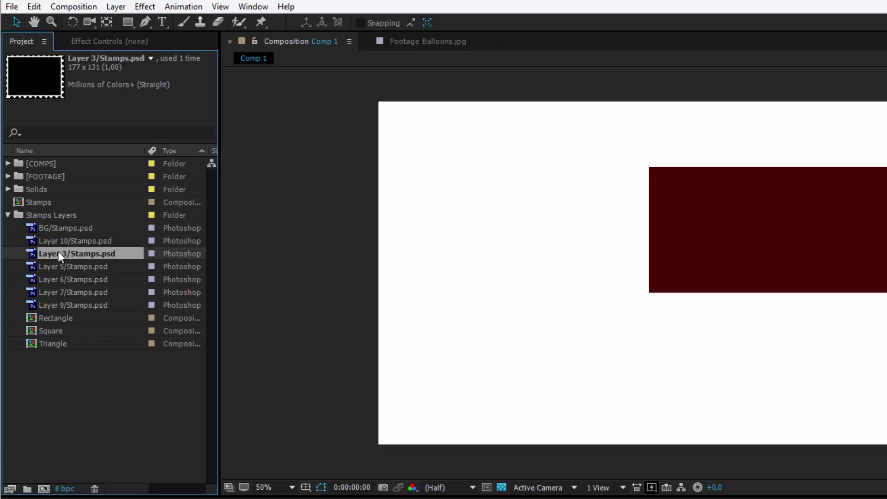
Step: Open the Stamps composition, nudge a guide, view it at 100% and select the Rectangle layer
left_click(60, 318)
double_click(50, 203)
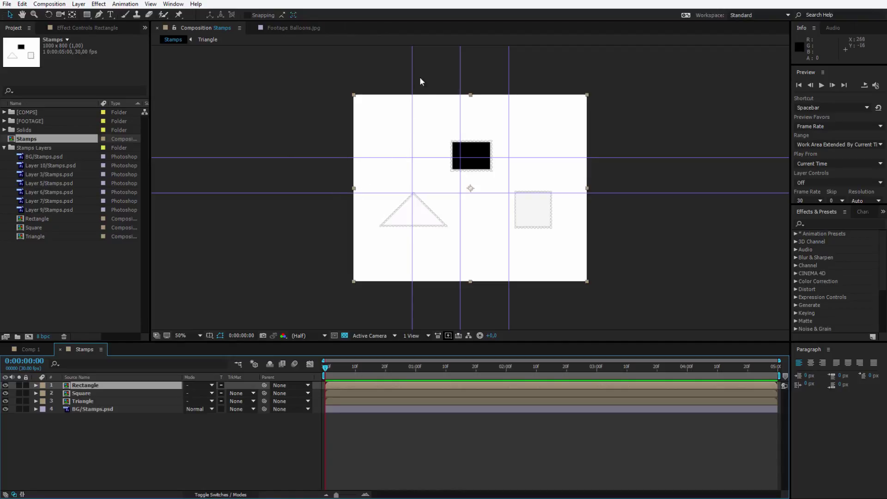
mouse_move(412, 110)
left_mouse_down()
mouse_move(395, 109)
mouse_move(420, 110)
mouse_move(411, 111)
left_mouse_up()
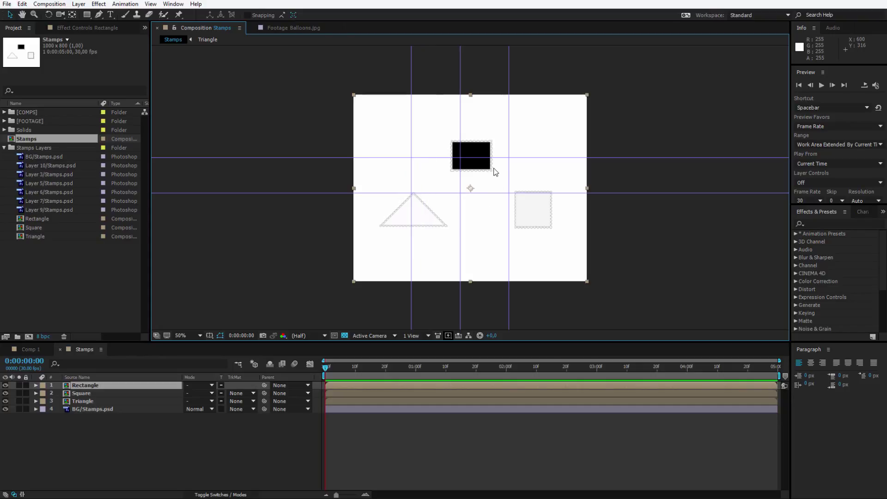
key("period")
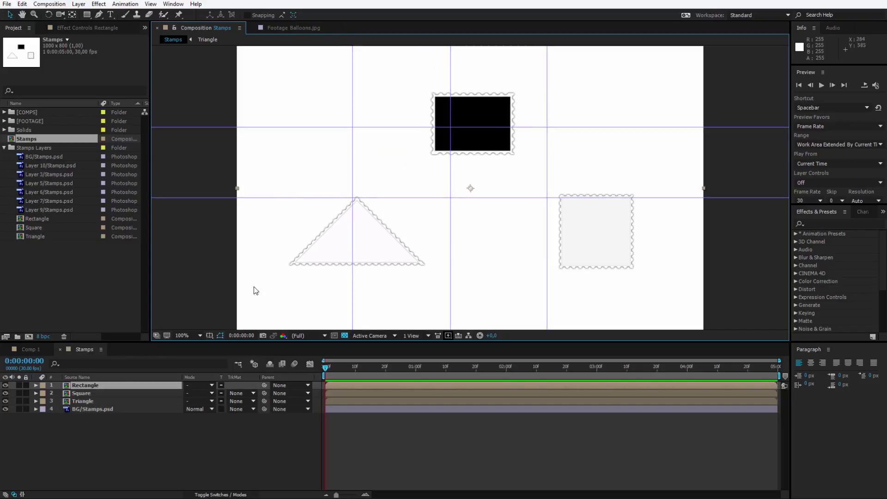
left_click(84, 384)
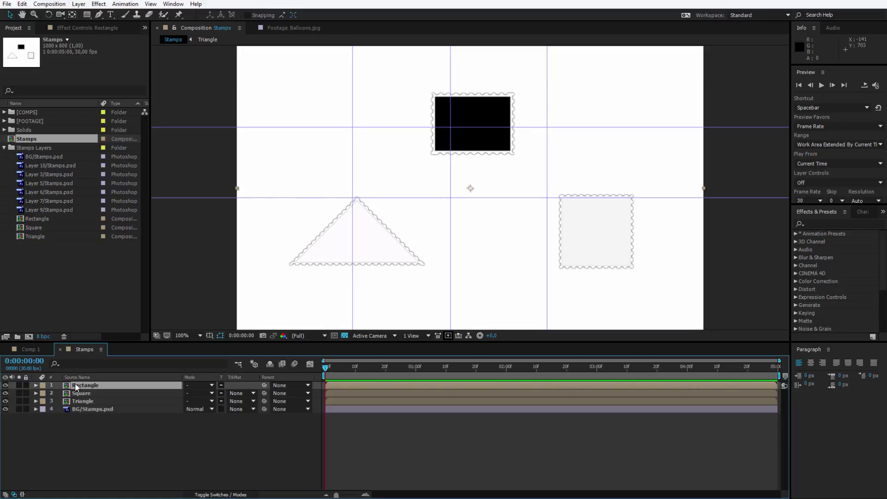
Step: Edit the Rectangle layer's original in Photoshop (Ctrl+E) and inspect Layer 7 and Layer 3 effects
key("ctrl+e")
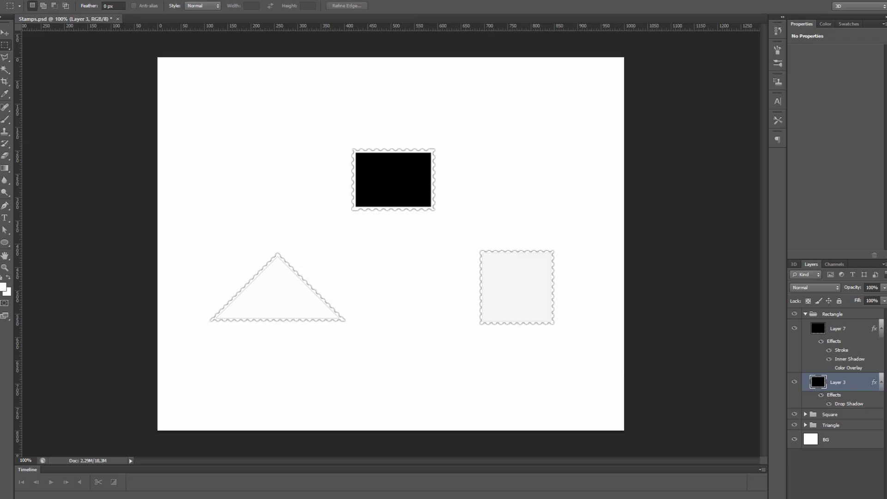
left_click(833, 316)
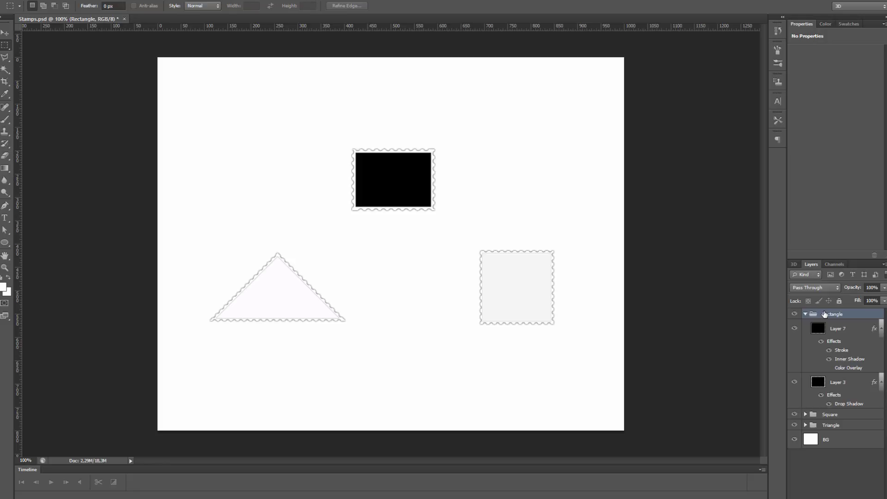
left_click(835, 328)
left_click(846, 386)
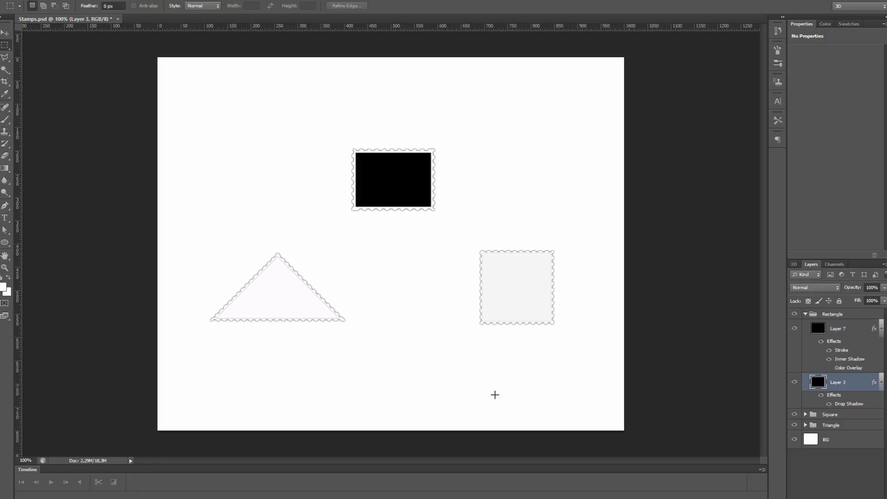
Step: Back in After Effects, open the Rectangle composition and select Layer 7
left_click(150, 475)
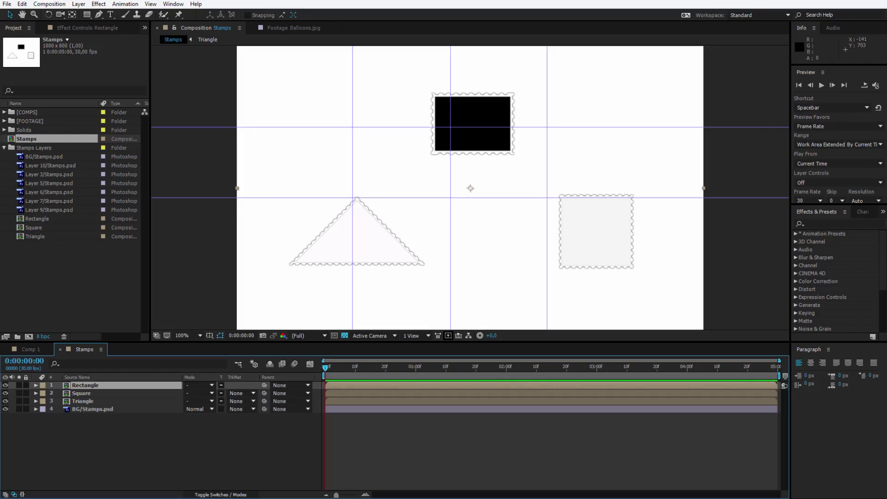
double_click(91, 386)
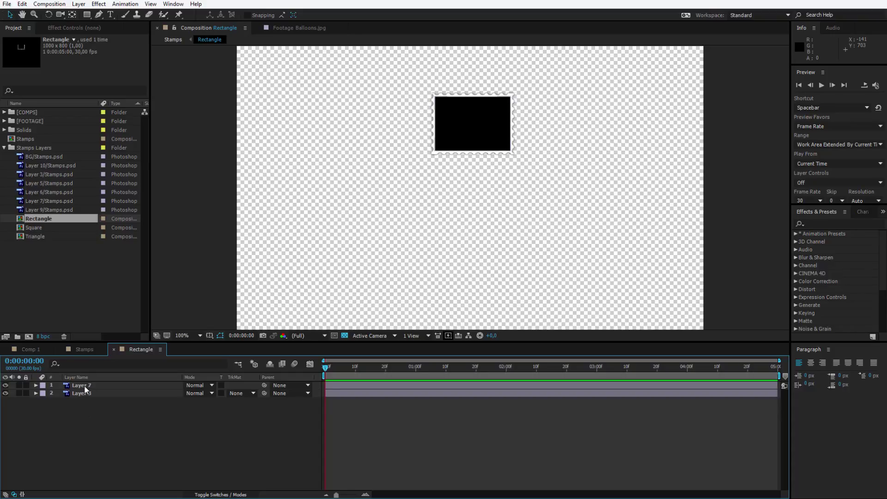
left_click(85, 387)
left_click(87, 395)
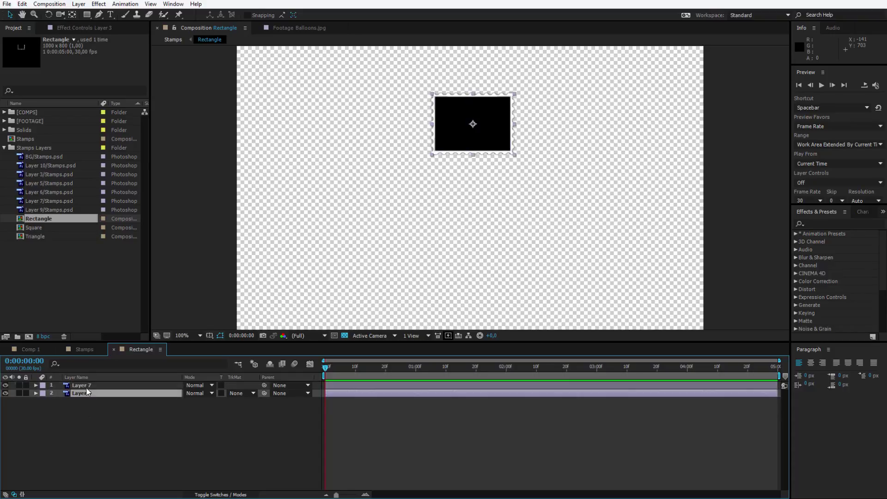
key("ctrl+Up")
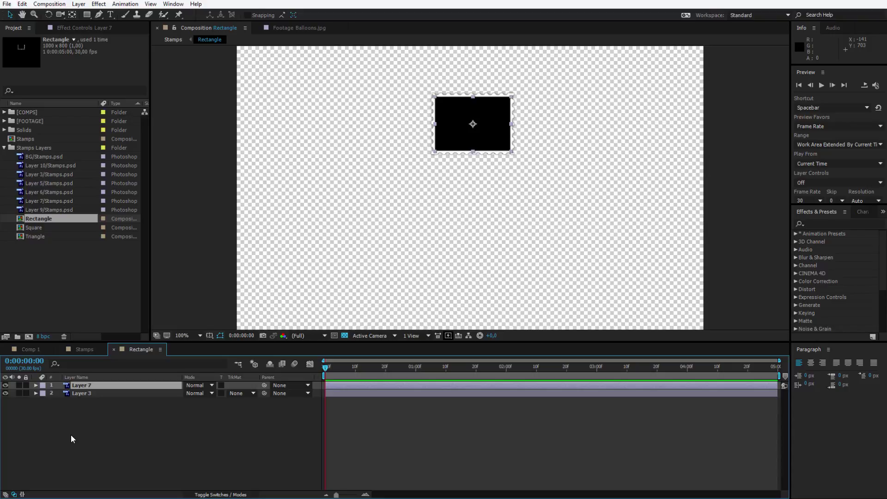
Step: Expand Layer 7's Layer Styles to show Inner Shadow, Color Overlay and Stroke, and check its context menu
left_click(36, 385)
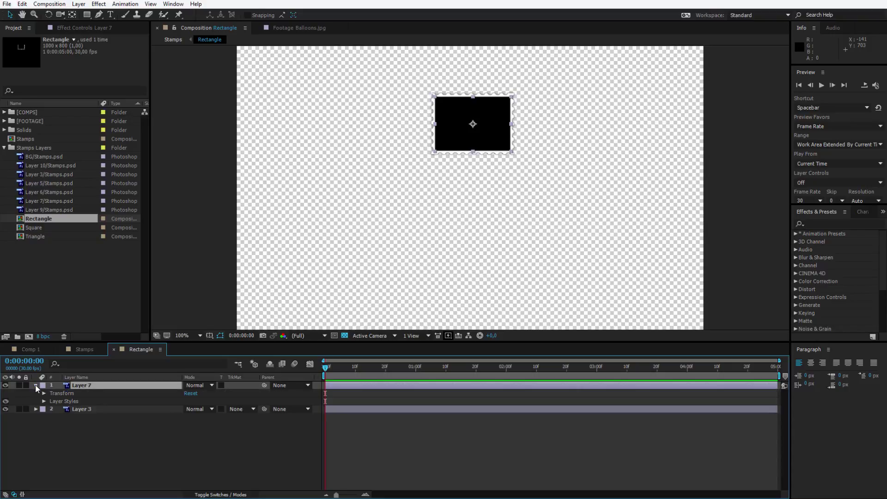
left_click(62, 401)
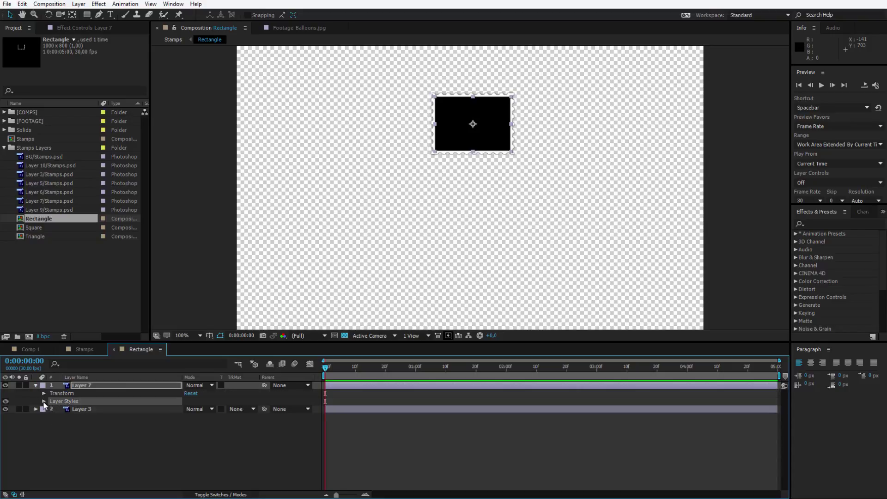
left_click(44, 401)
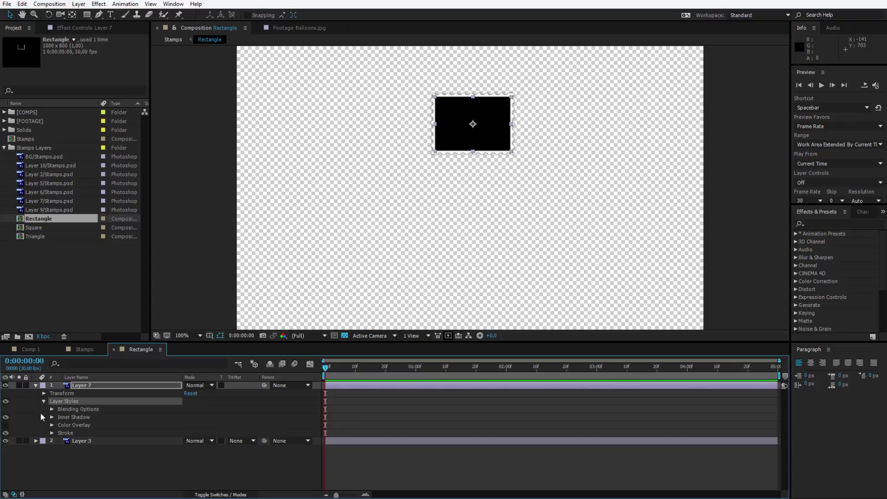
left_click(79, 419)
left_click(78, 426)
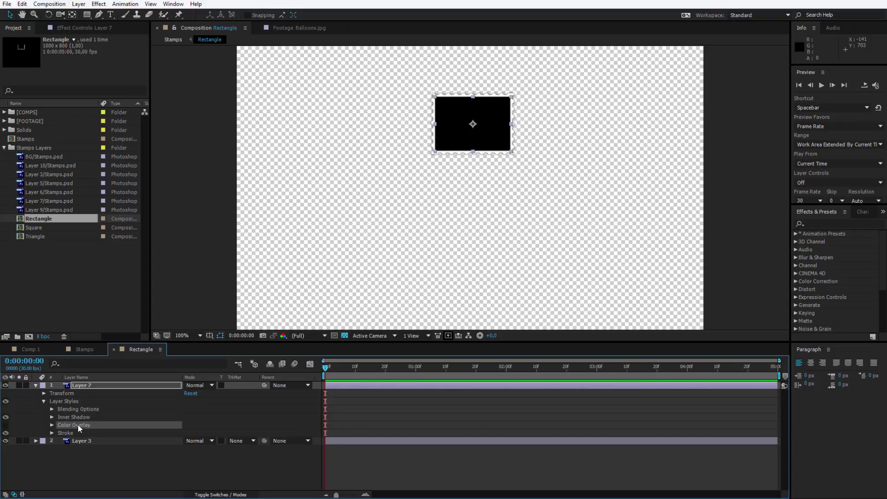
left_click(73, 433)
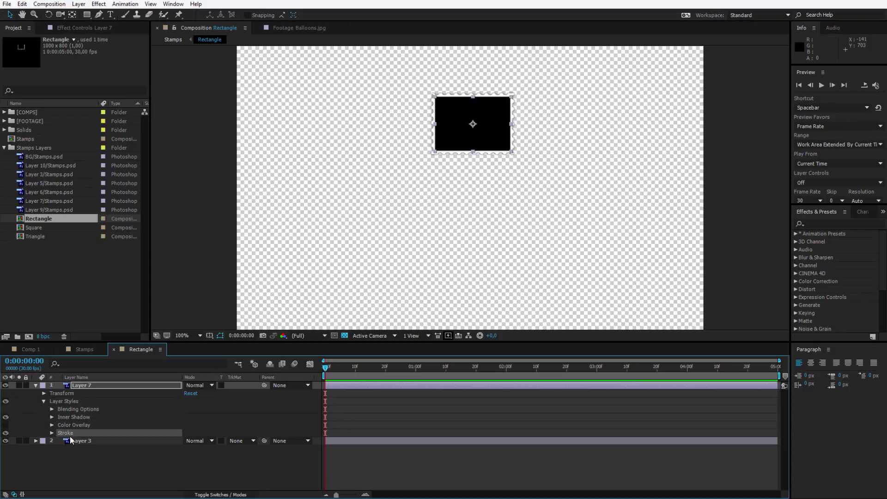
left_click(87, 388)
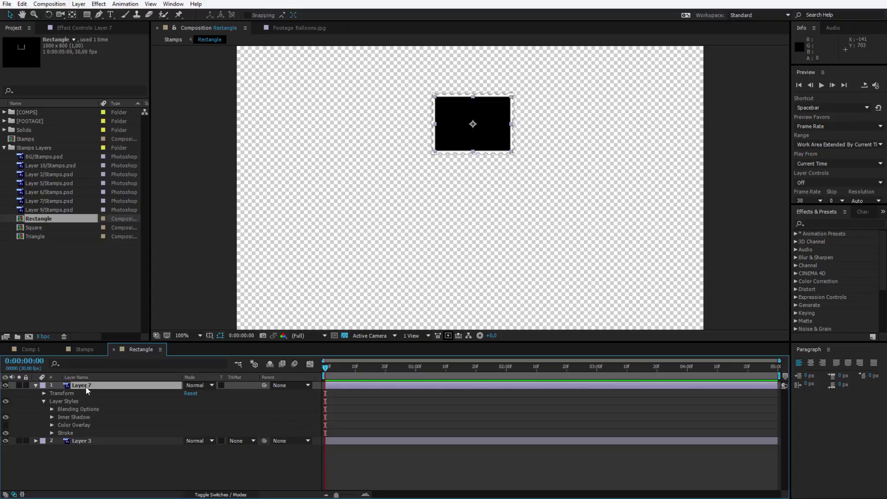
right_click(87, 389)
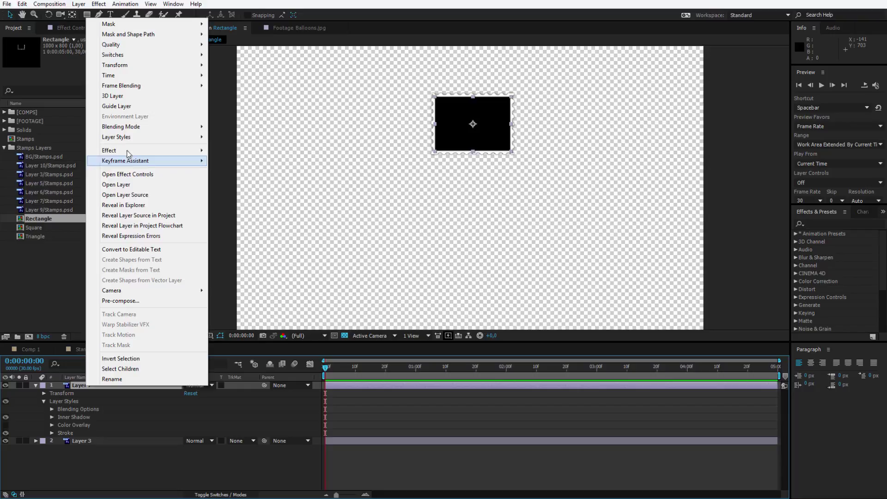
mouse_move(128, 138)
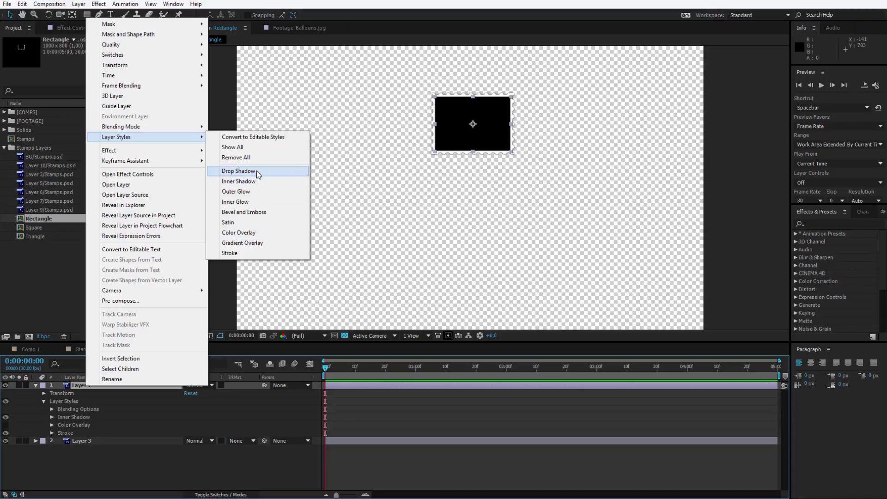
left_click(106, 496)
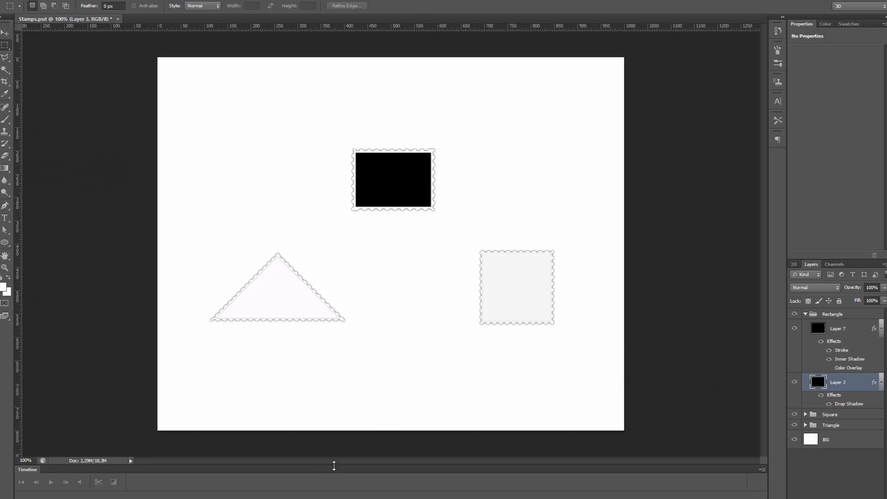
right_click(838, 329)
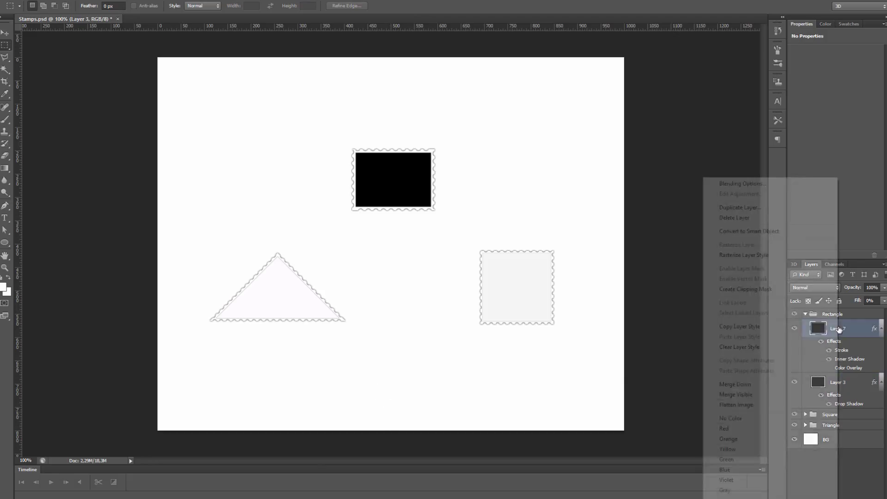
left_click(746, 184)
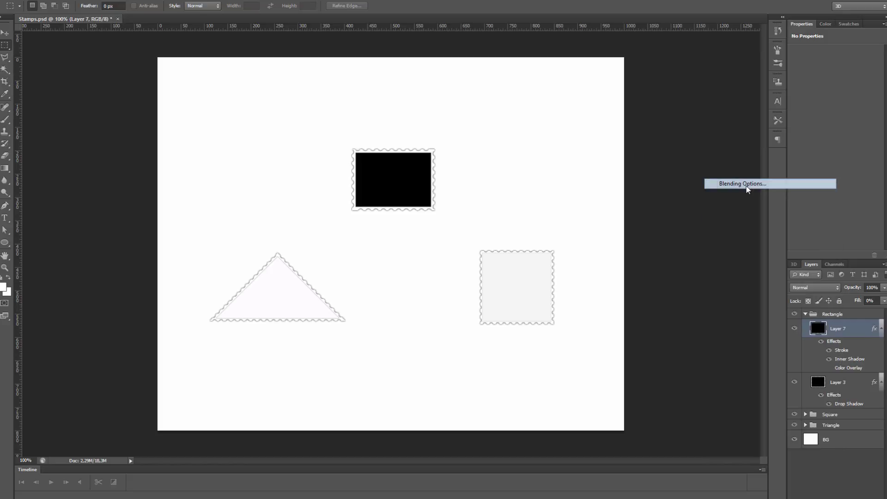
left_click_drag(659, 274, 629, 172)
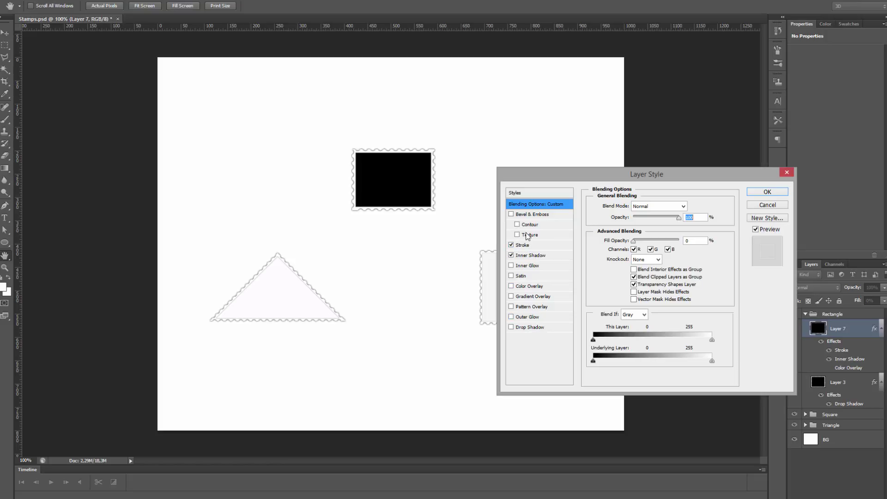
left_click(767, 206)
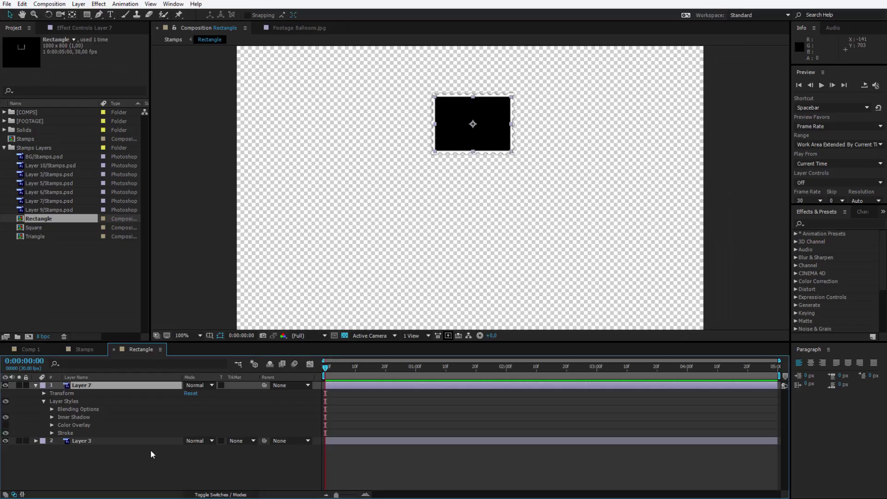
Step: Reveal Layer 7's Blending Options and Inner Shadow properties, then maximize the timeline panel
left_click(52, 410)
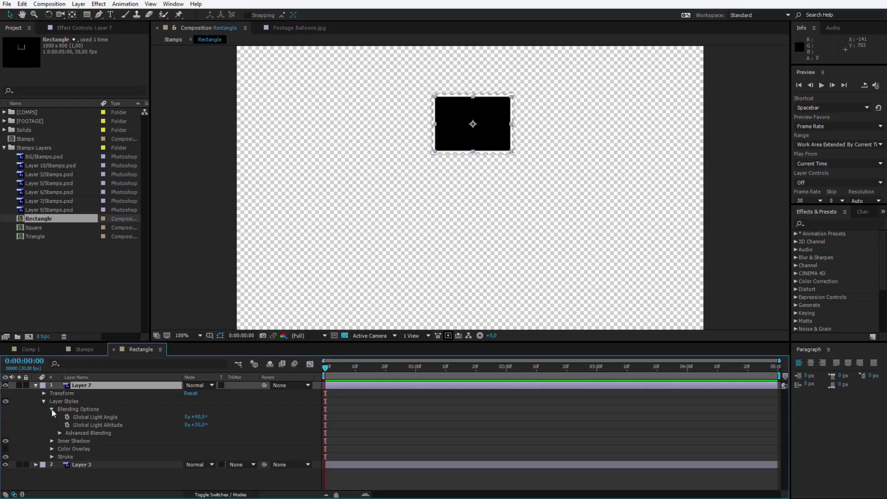
left_click(52, 441)
scroll(52, 444, "down", 1)
left_click(81, 422)
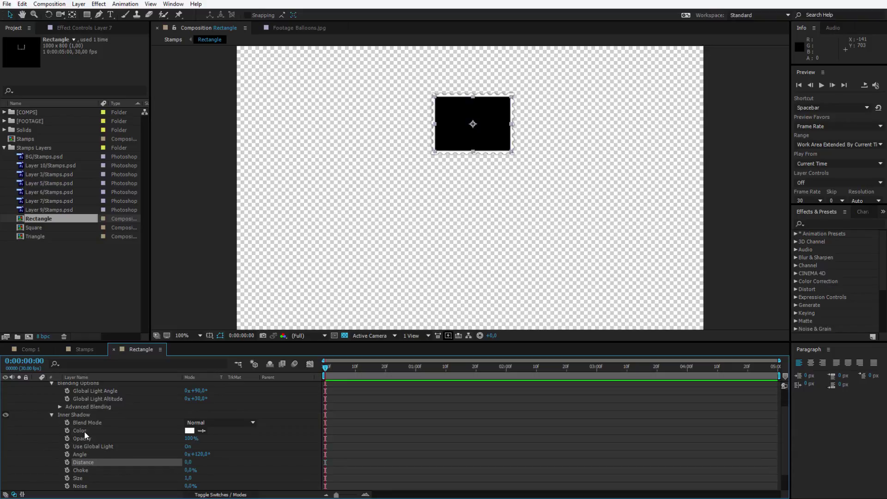
scroll(162, 422, "down", 3)
scroll(162, 423, "up", 3)
scroll(163, 428, "up", 3)
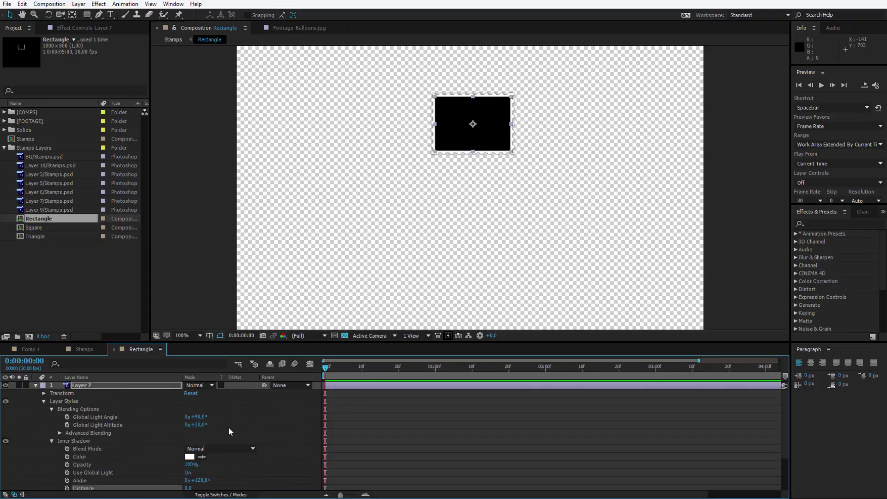
key("grave")
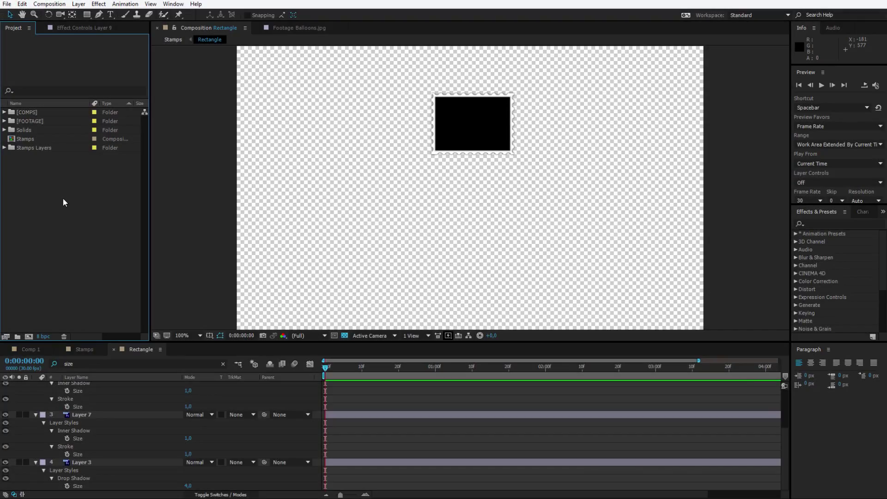
Step: Re-import Stamps.psd as Composition - Retain Layer Sizes with Merge Layer Styles into Footage
double_click(46, 189)
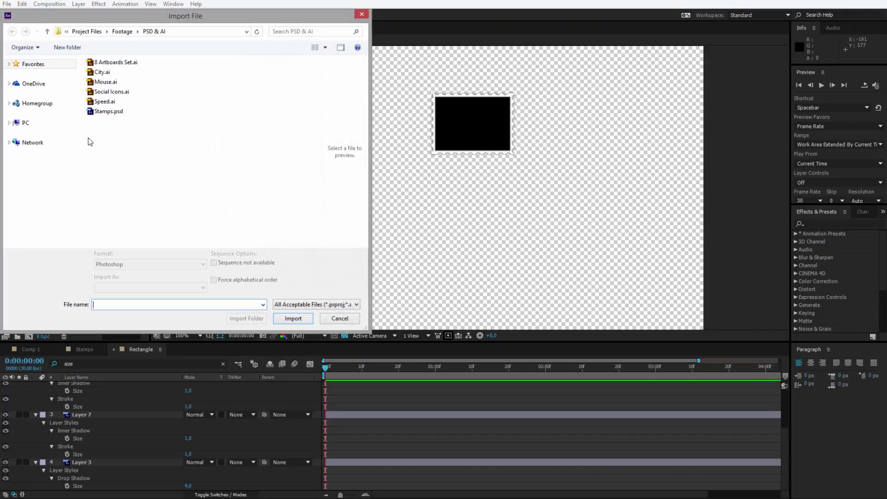
left_click(99, 112)
left_click(143, 288)
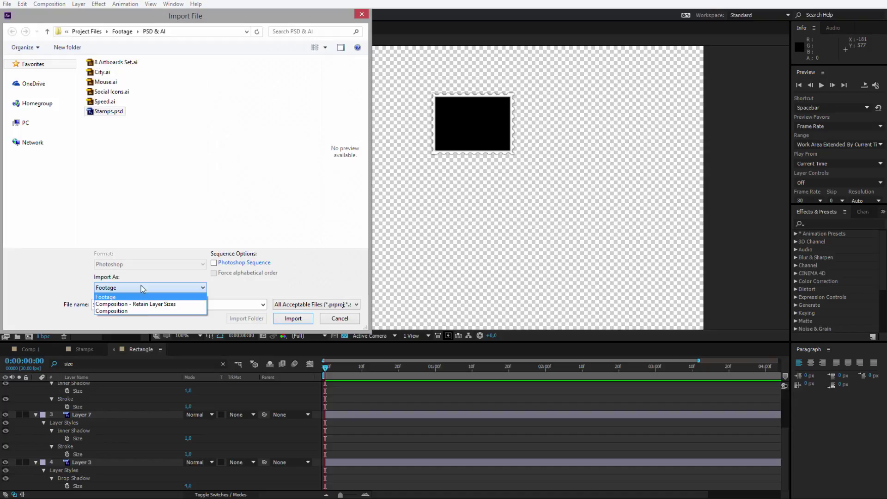
left_click(149, 303)
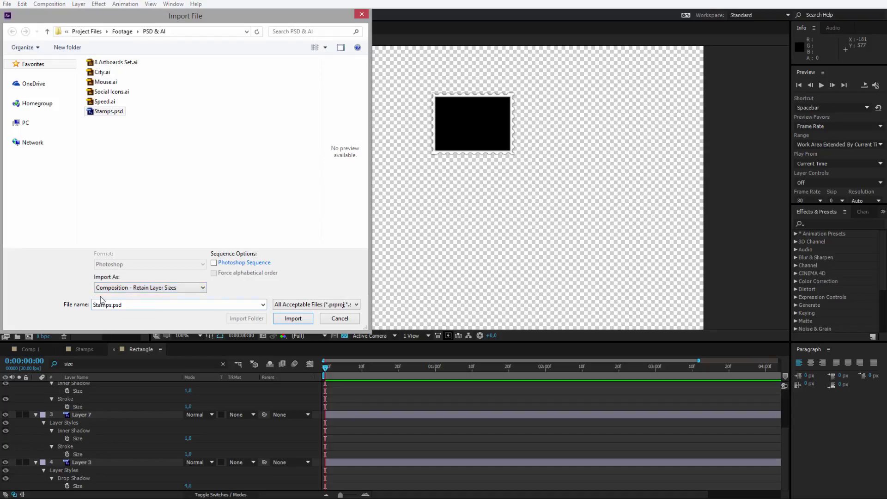
left_click(295, 319)
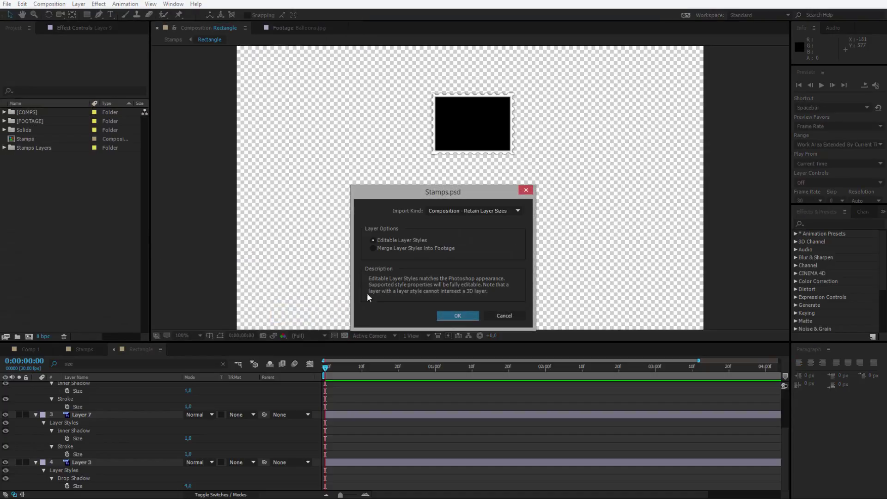
left_click(375, 248)
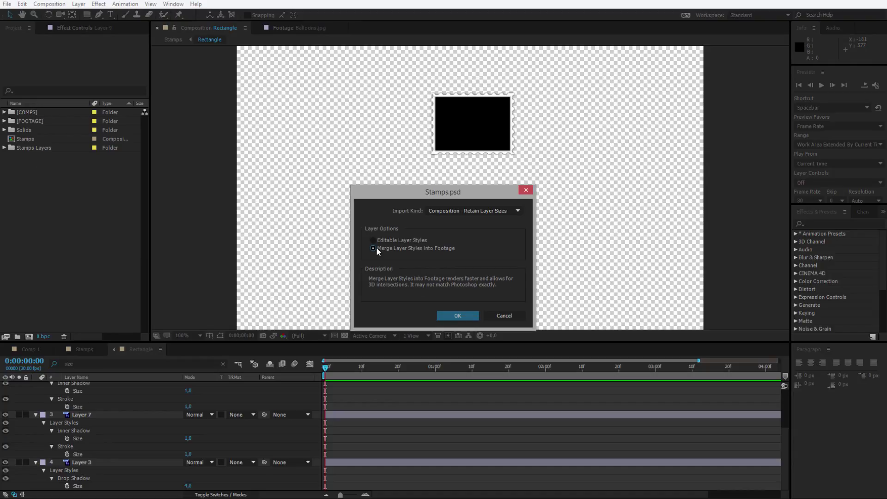
left_click(447, 316)
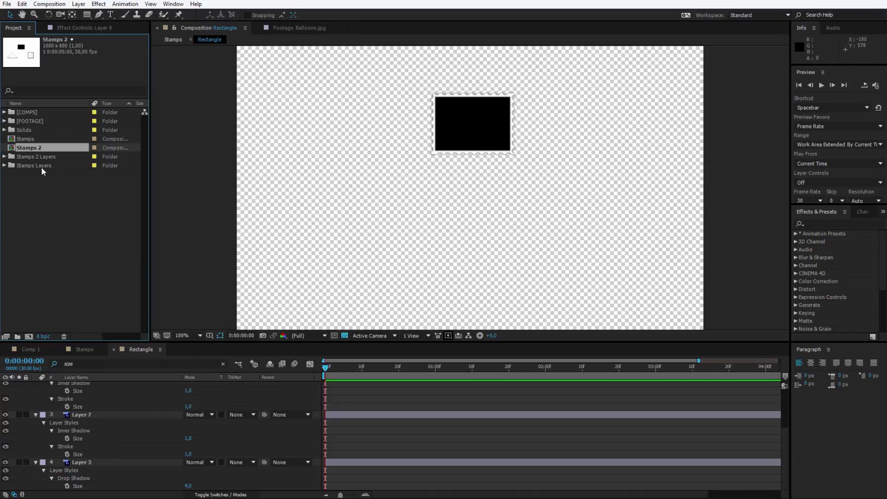
Step: Open the Stamps 2 composition from the Project panel
left_click(42, 167)
left_click(41, 159)
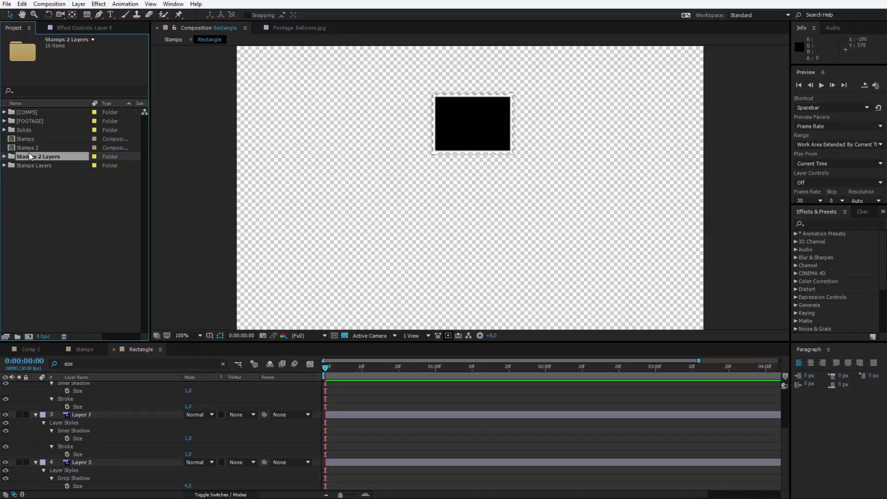
left_click(30, 149)
double_click(30, 149)
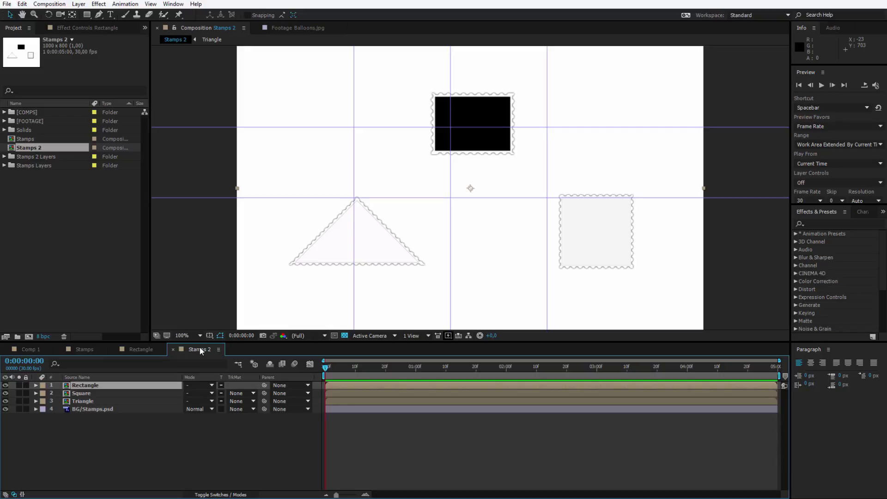
Step: Open the Rectangle precomp and expand Layer 7 to confirm it has no editable styles
double_click(87, 386)
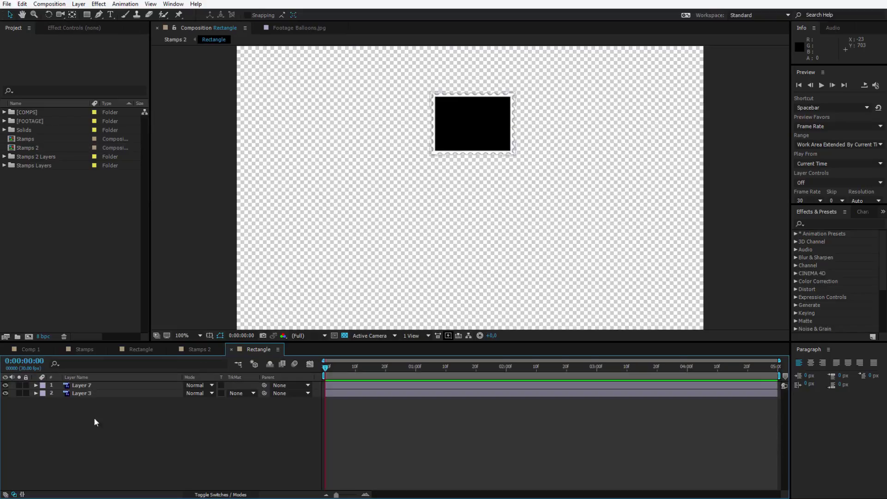
left_click(36, 385)
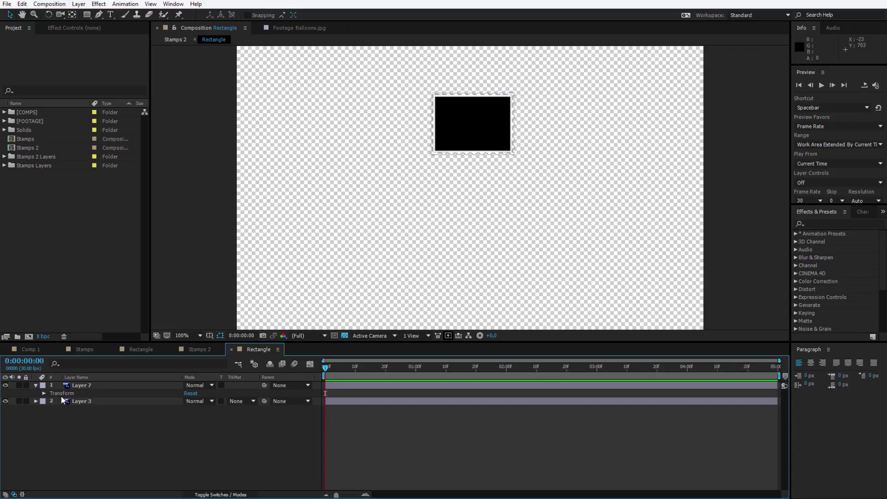
left_click(81, 386)
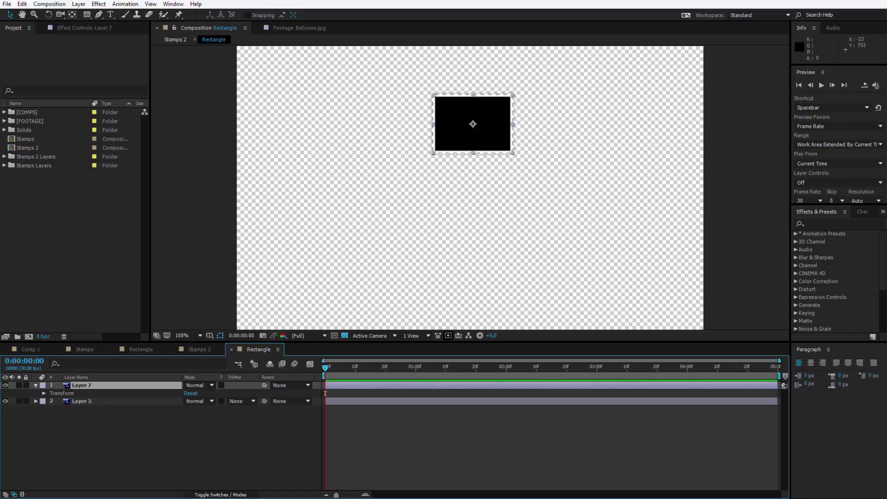
left_click(103, 475)
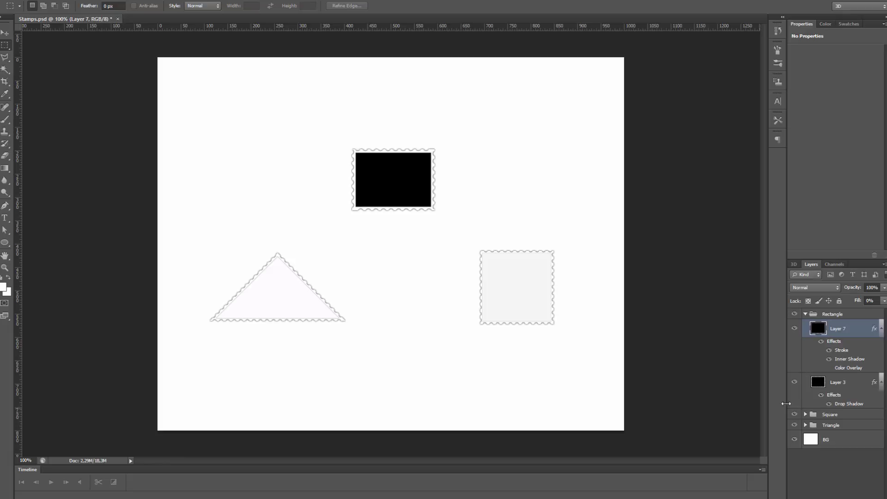
Step: Rasterize Layer 7's layer style into its pixels, then collapse the Rectangle group
right_click(831, 334)
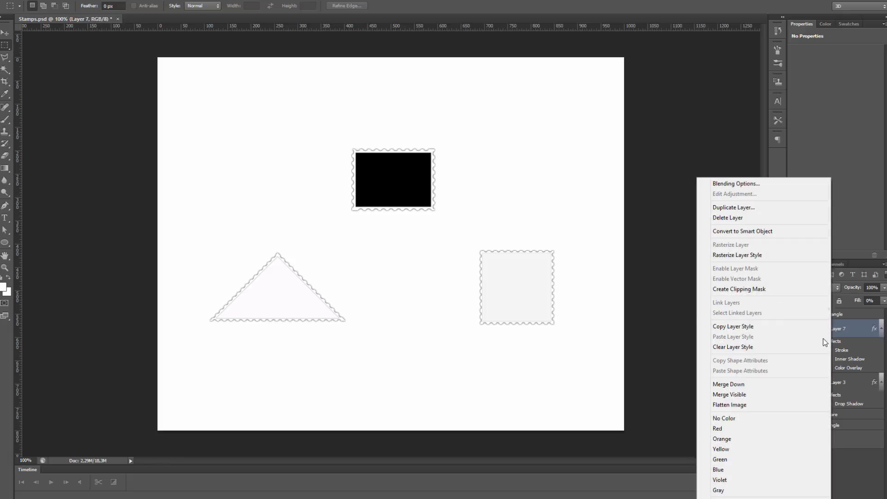
left_click(765, 257)
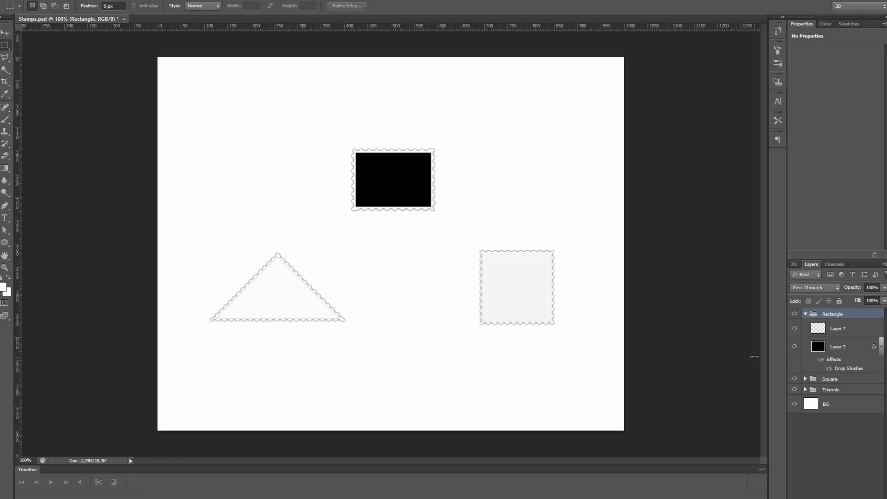
left_click(805, 314)
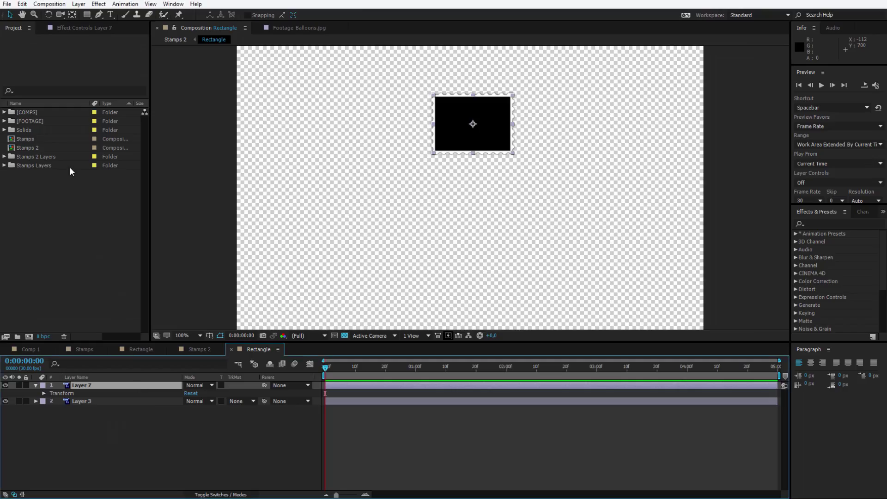
Step: Return to the Stamps 2 timeline and open the Triangle precomp showing Layer 10 and Layer 9
left_click(182, 350)
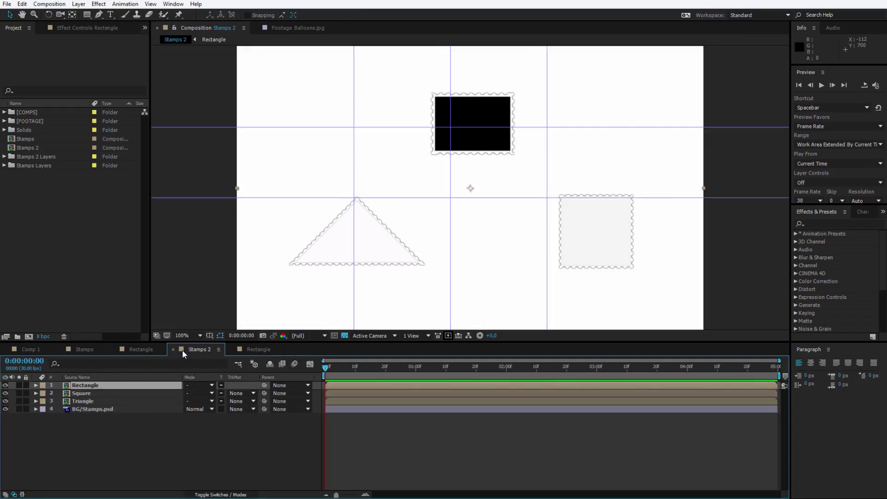
left_click(91, 392)
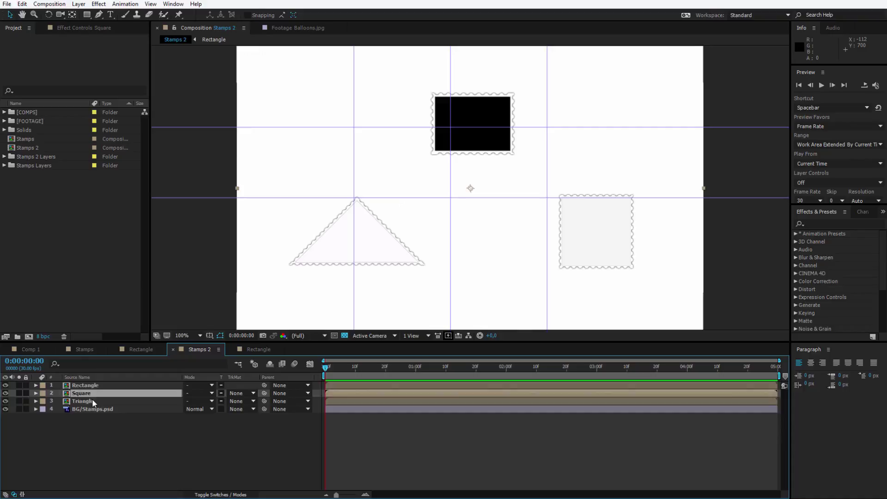
double_click(95, 400)
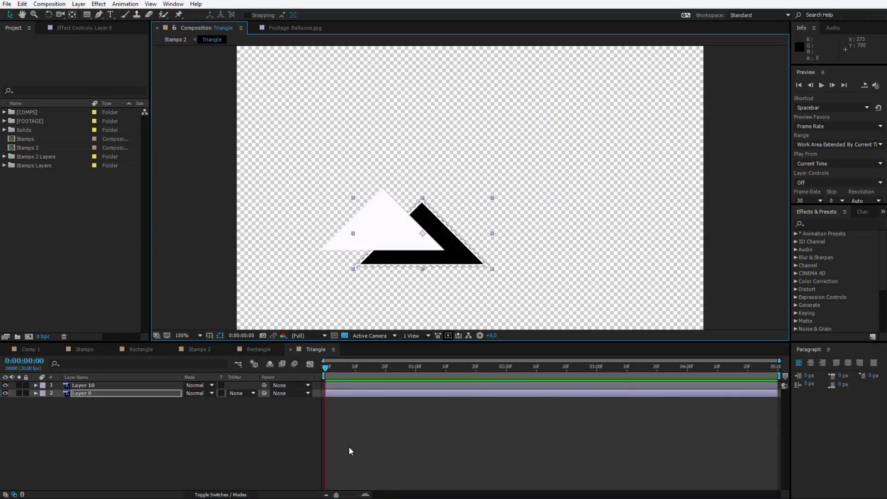